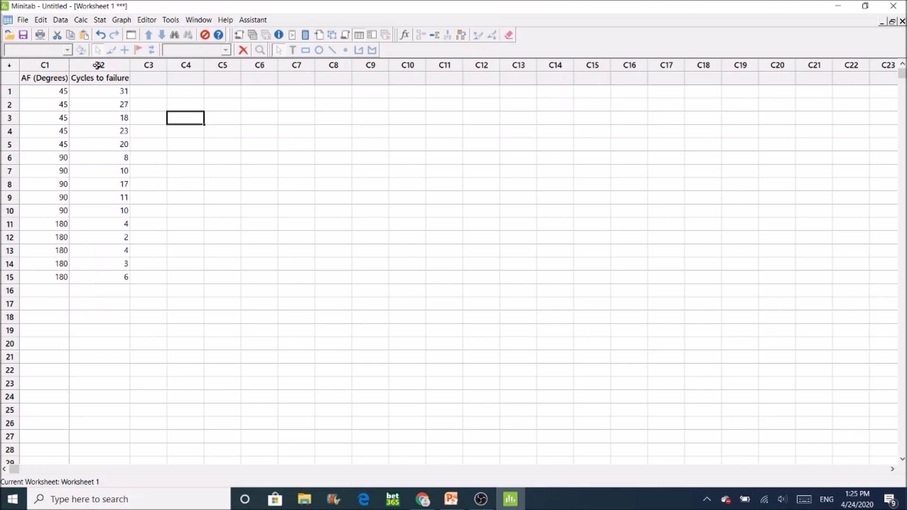
left_click(47, 91)
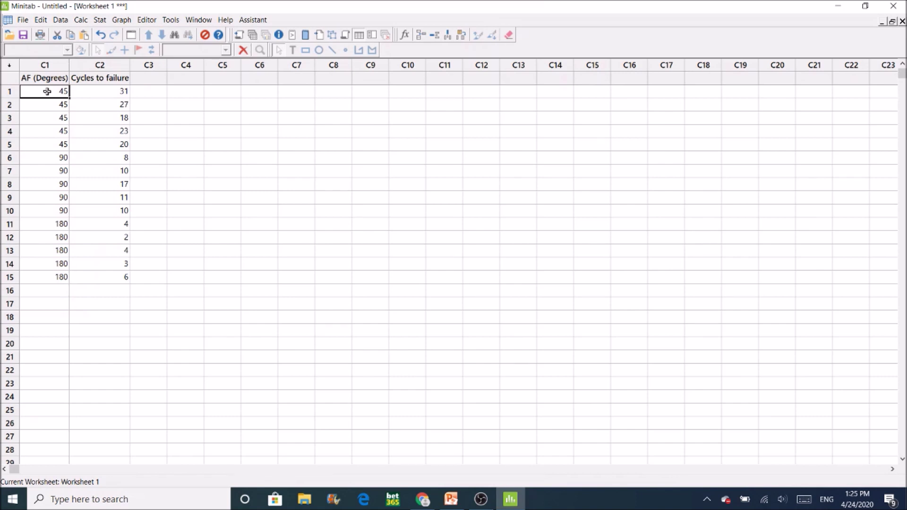
left_click(106, 92)
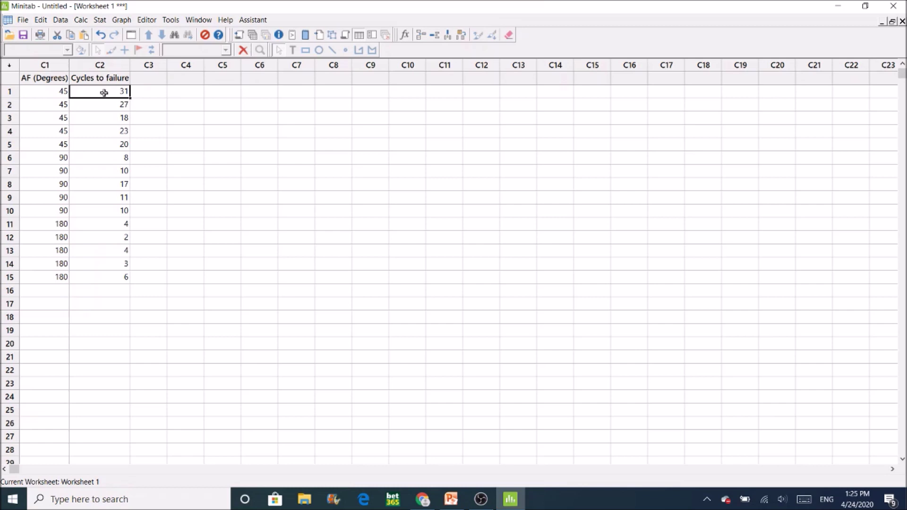
left_click_drag(45, 92, 51, 141)
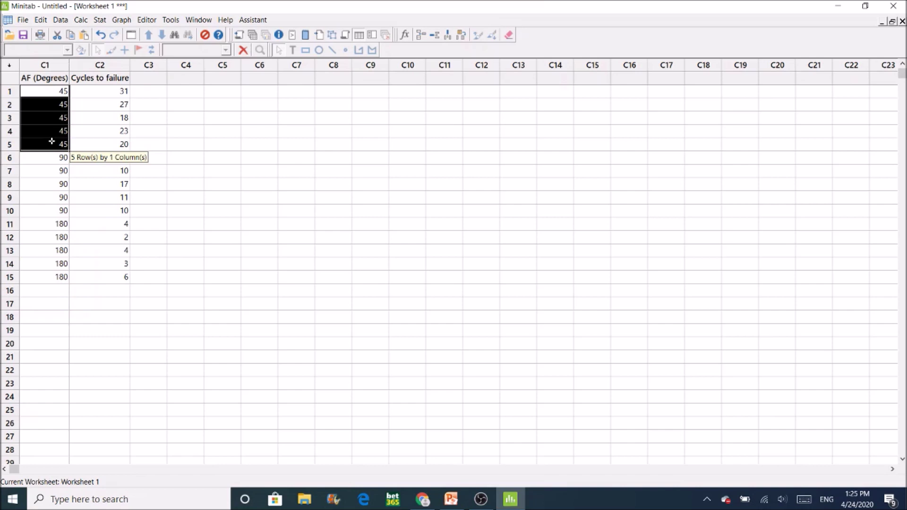
left_click_drag(51, 141, 51, 141)
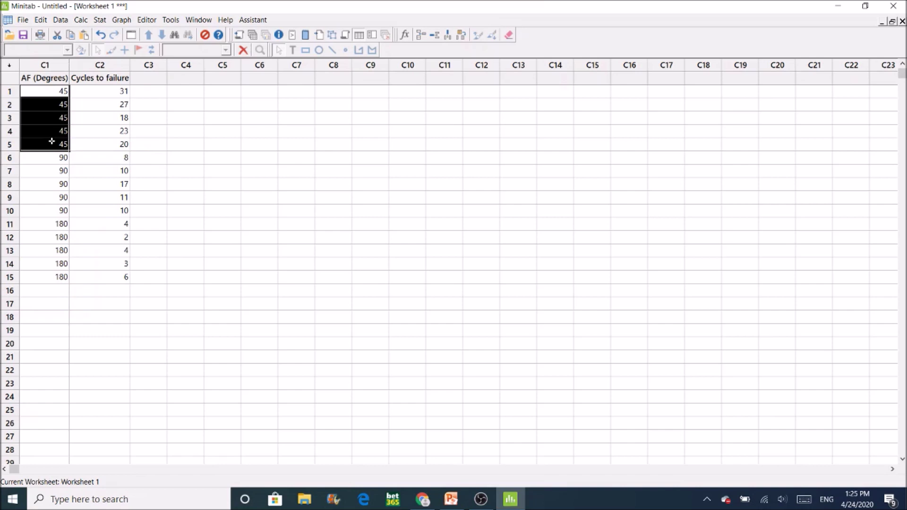
left_click_drag(51, 156, 56, 276)
left_click(187, 241)
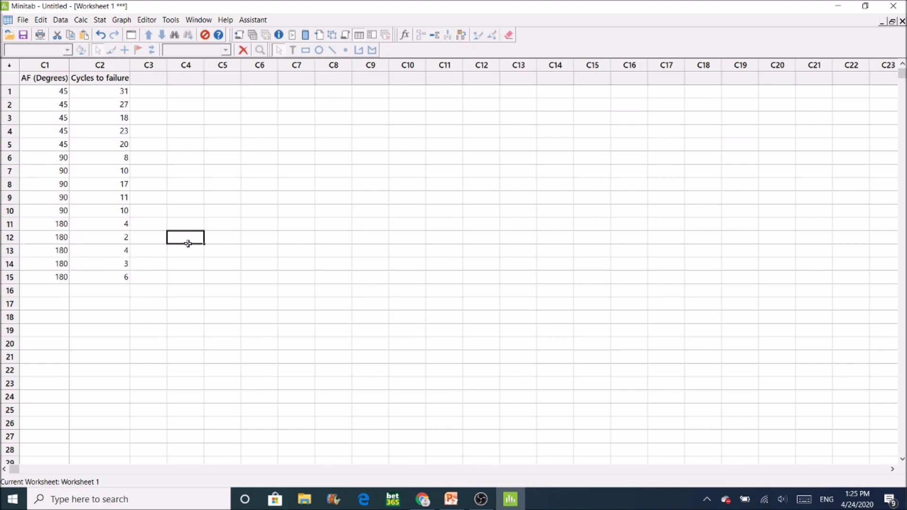
Step: Start an Accelerated Life Testing analysis with 'Cycles to failure' as the response variable and 'AF (Degrees)' as the accelerating variable
left_click(100, 22)
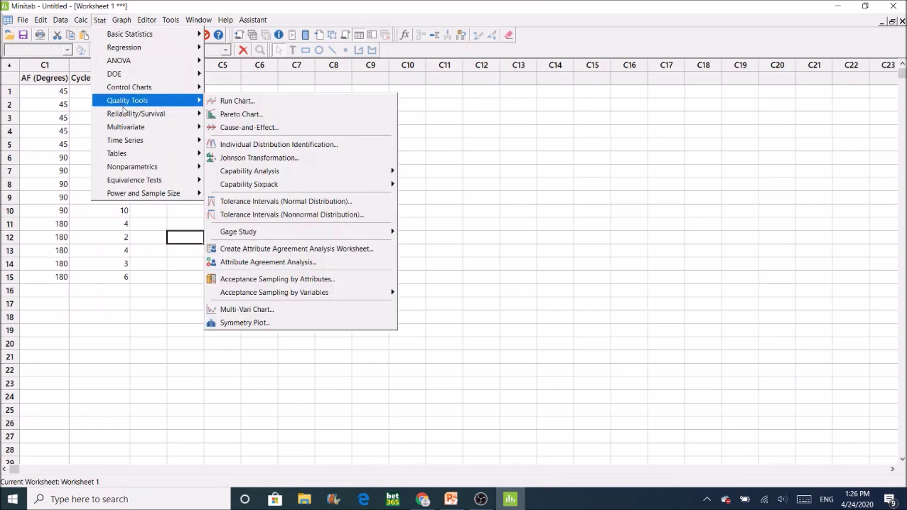
mouse_move(127, 114)
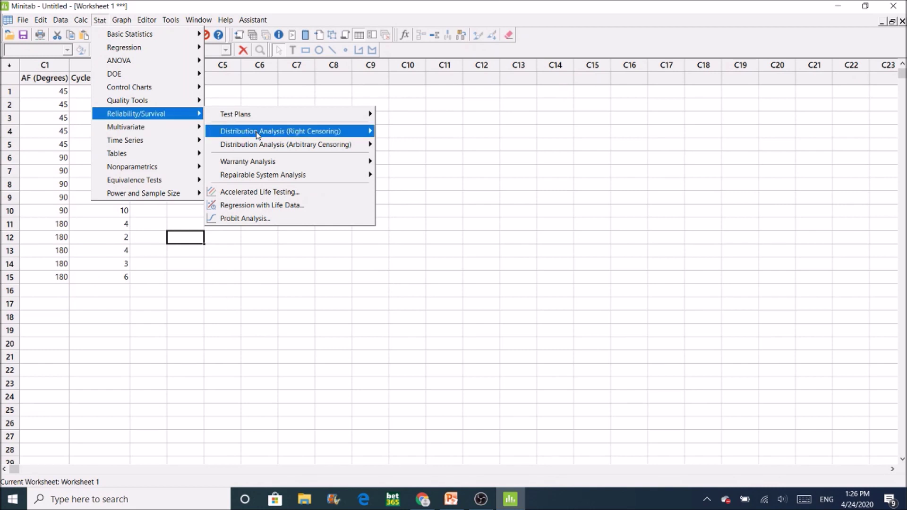
left_click(264, 193)
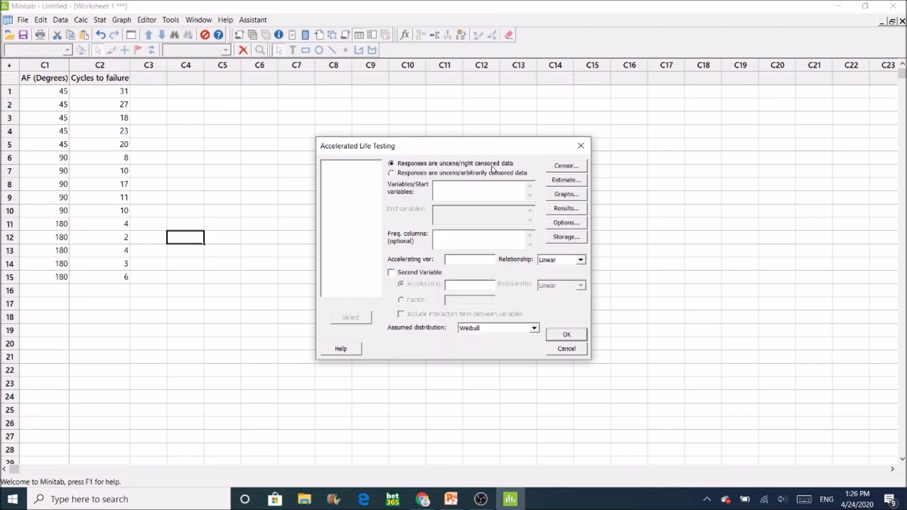
left_click(443, 187)
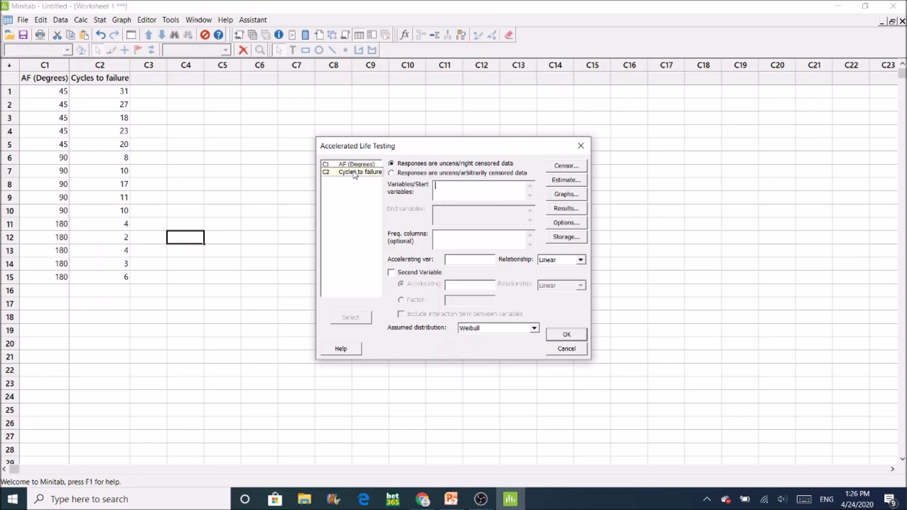
double_click(355, 173)
left_click(451, 239)
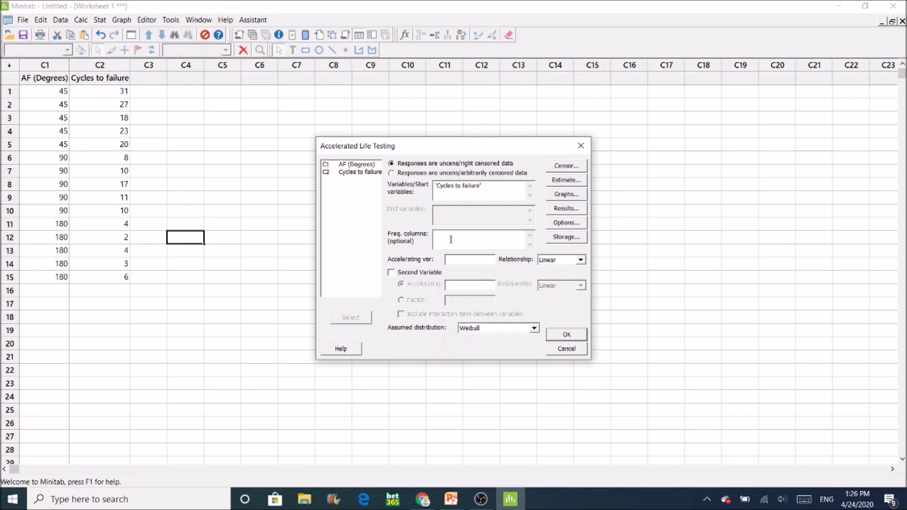
left_click(455, 260)
double_click(357, 165)
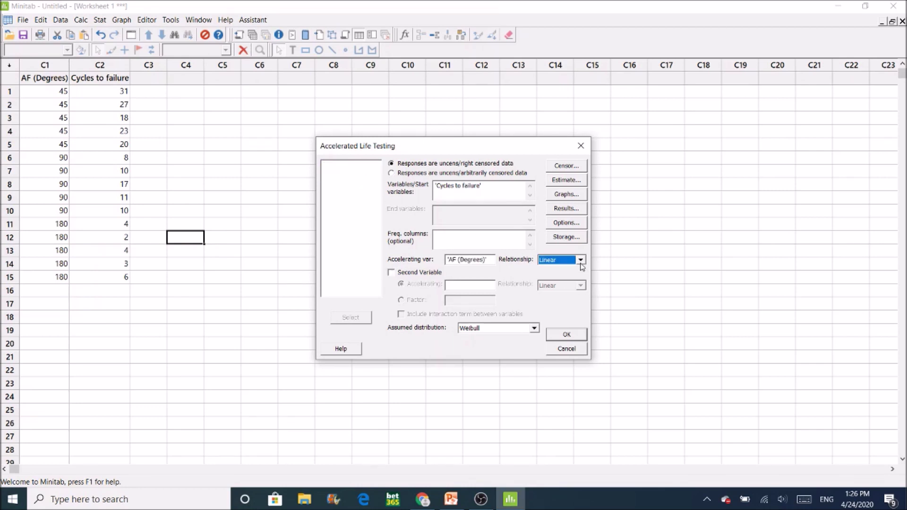
Step: Set the accelerating variable's relationship to Ln (Power) and the assumed distribution to Weibull
left_click(581, 262)
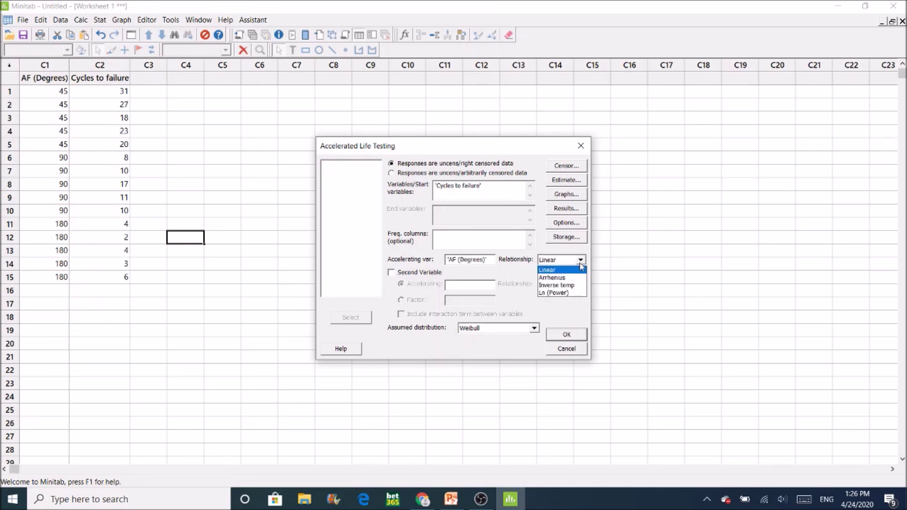
left_click(561, 294)
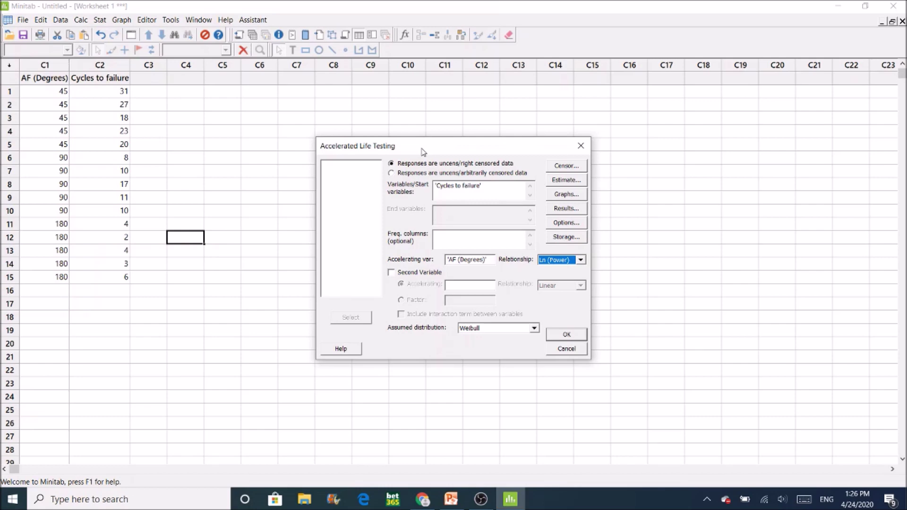
left_click_drag(422, 151, 267, 98)
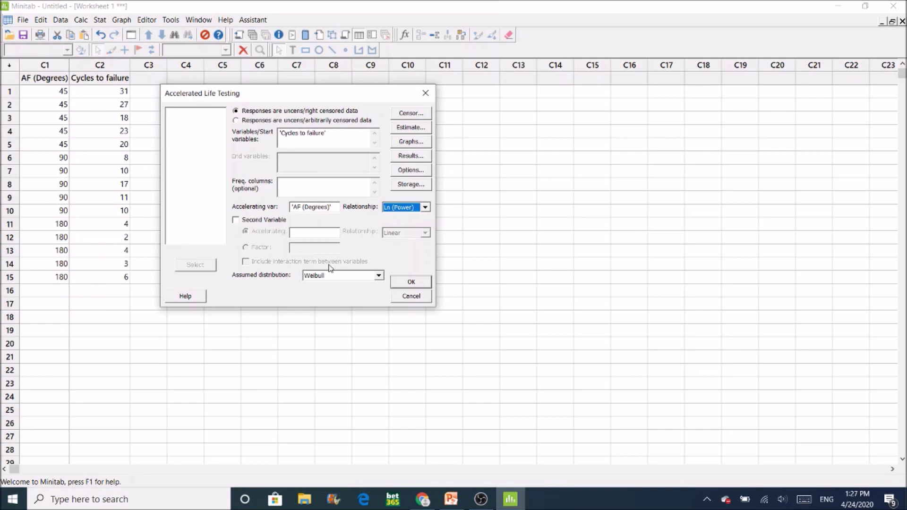
left_click(378, 276)
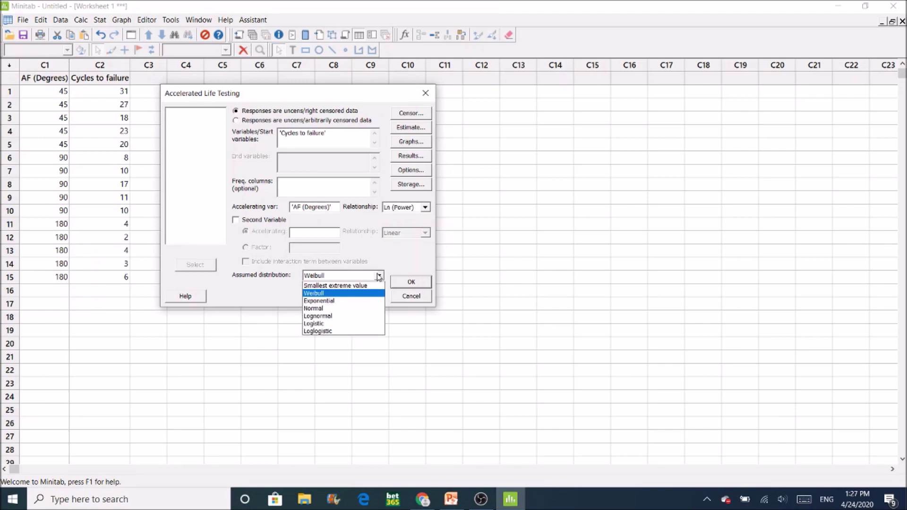
left_click(323, 294)
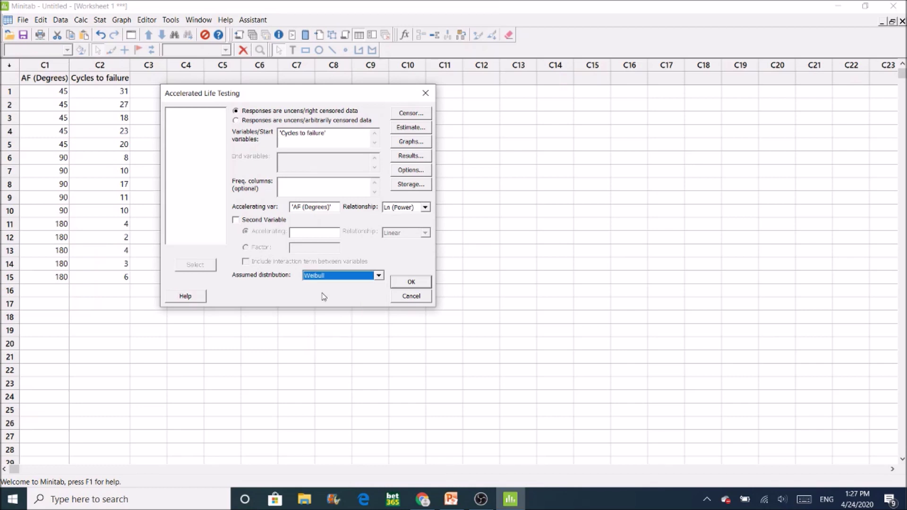
Step: Enter 5 as the new predictor value in the analysis's estimate settings
left_click(411, 128)
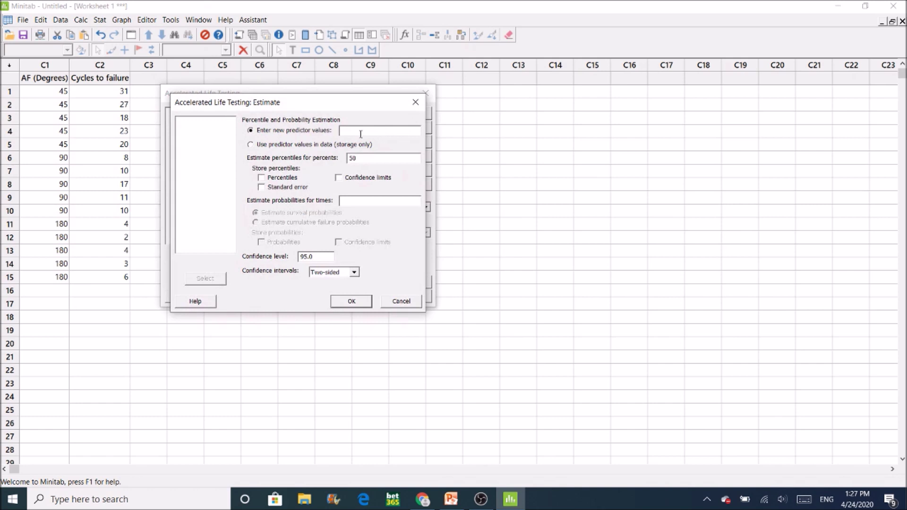
left_click(360, 133)
type("5")
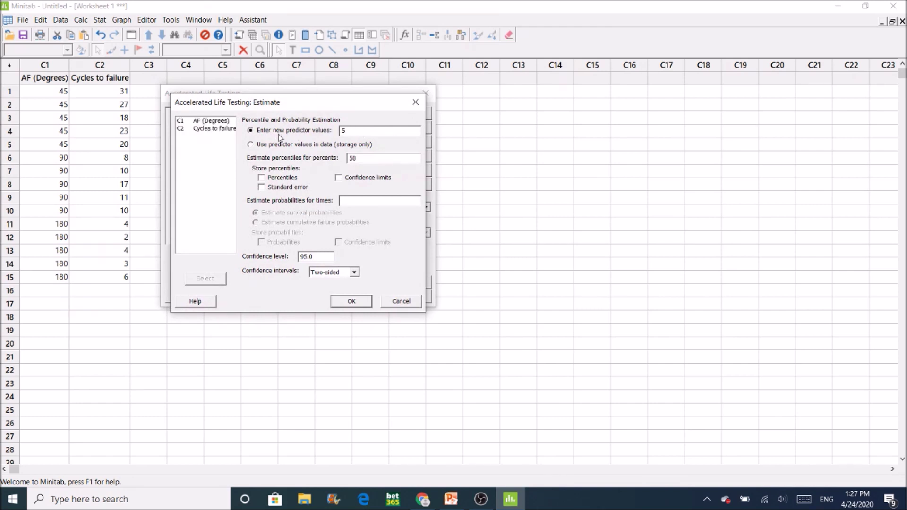
left_click_drag(298, 105, 308, 107)
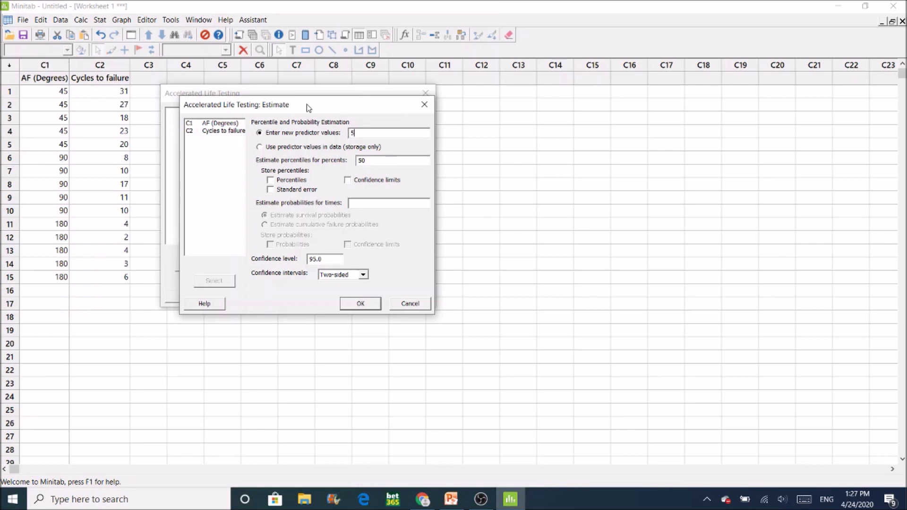
left_click_drag(345, 110, 324, 99)
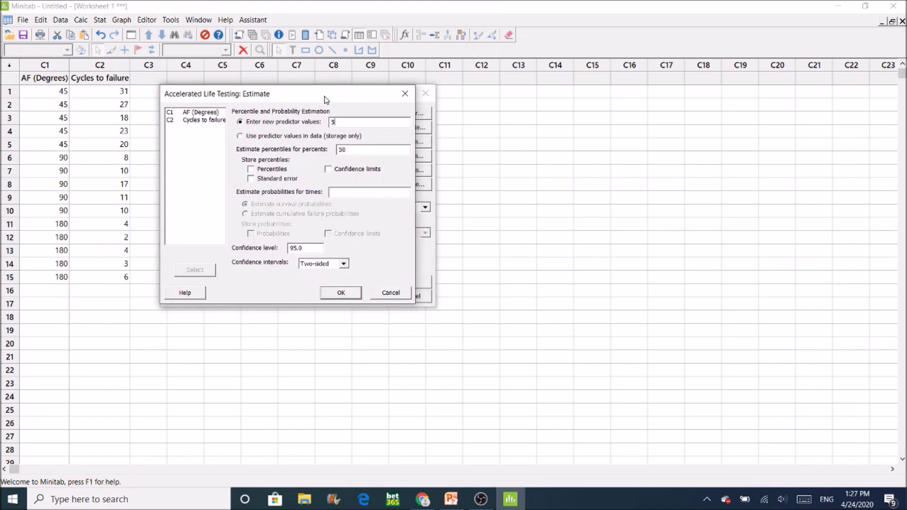
Step: Estimate percentiles for 50, 90 and 95 percent with a confidence level of 90, and accept the estimate settings
left_click(356, 149)
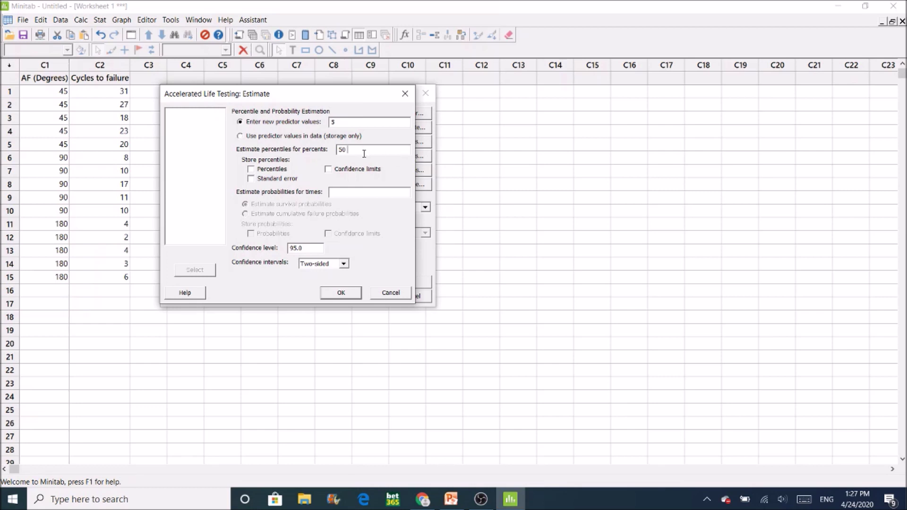
double_click(346, 150)
left_click(349, 149)
type("90 95")
left_click(305, 248)
left_click_drag(305, 248, 289, 248)
type("90")
left_click(334, 293)
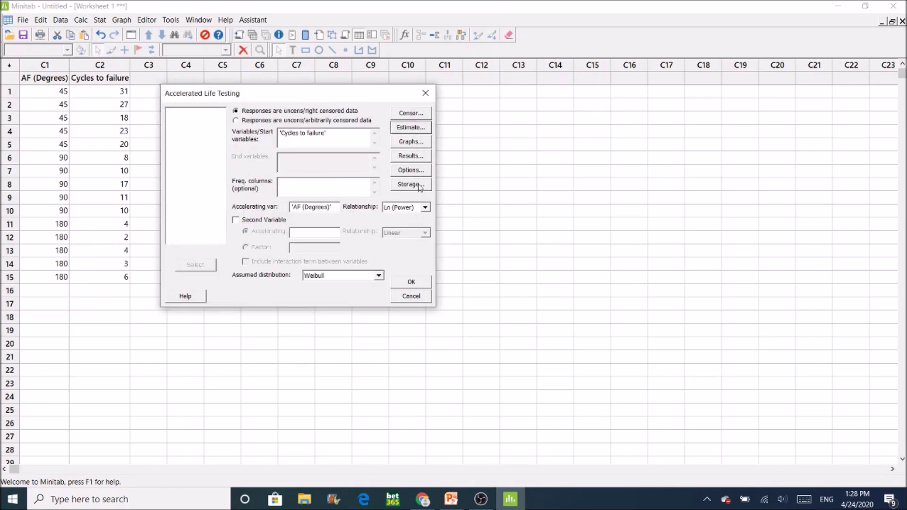
Step: Include the design value 5 on the analysis plots and run the accelerated life test
left_click(404, 142)
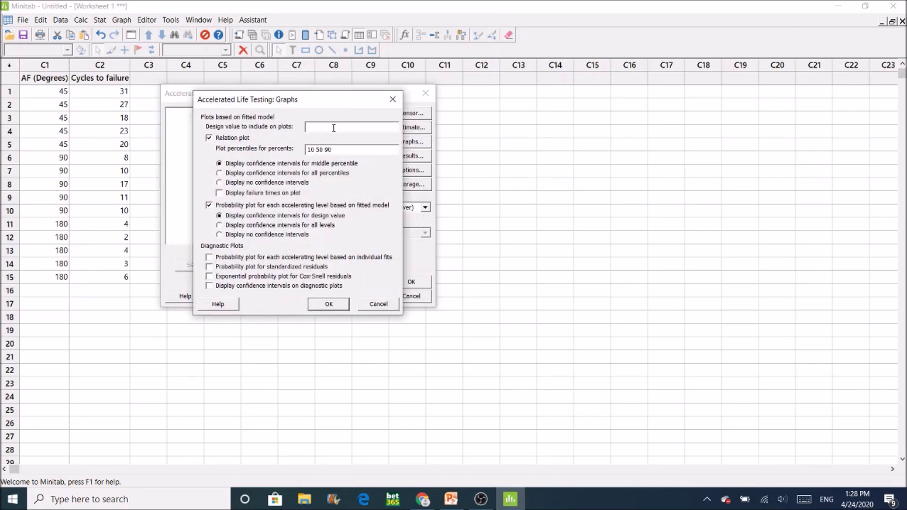
type("5")
left_click(329, 306)
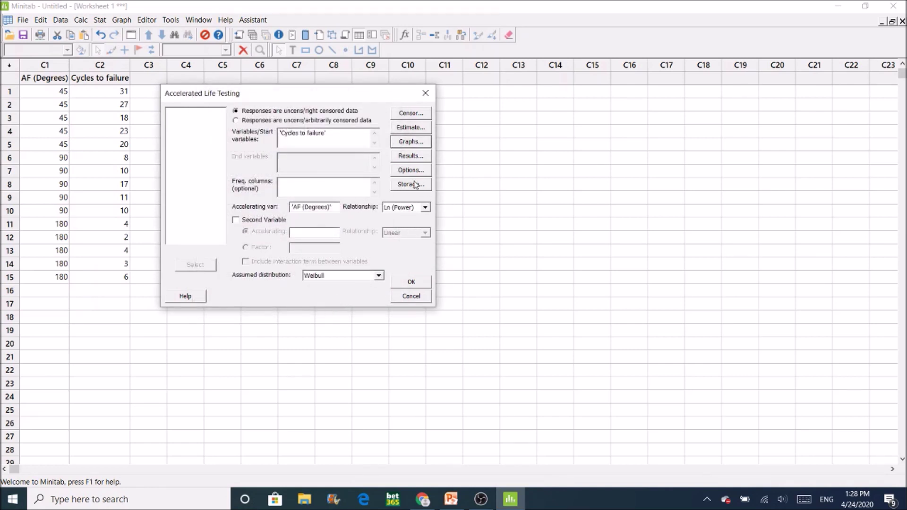
left_click(410, 284)
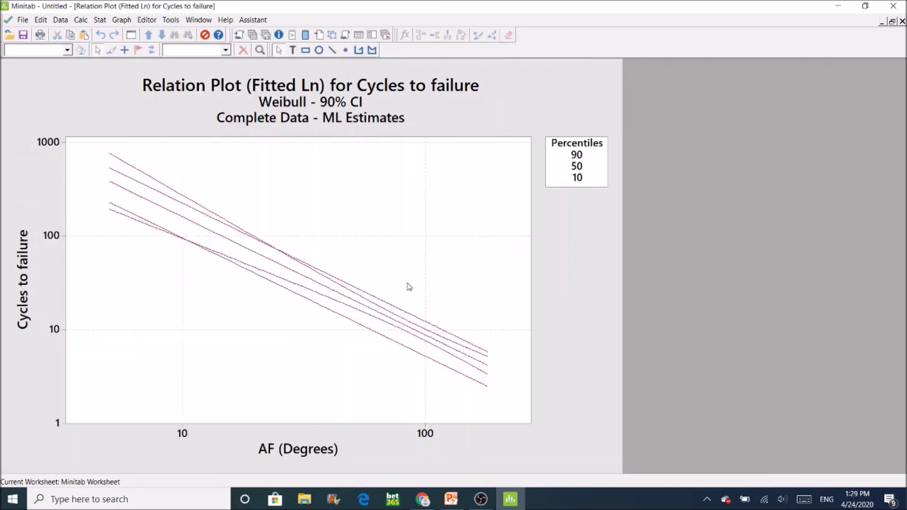
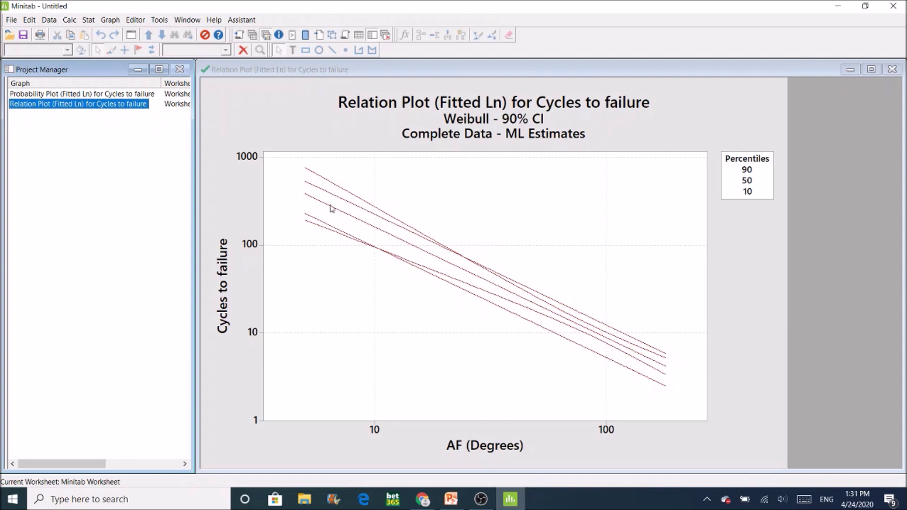
Step: Bring up the session output and examine the regression table, goodness-of-fit values and table of percentiles
left_click(239, 38)
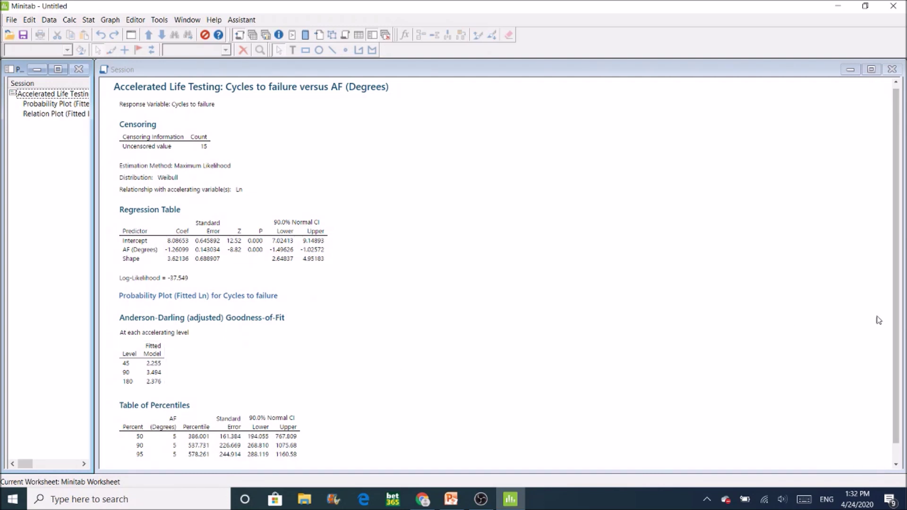
left_click_drag(894, 317, 898, 337)
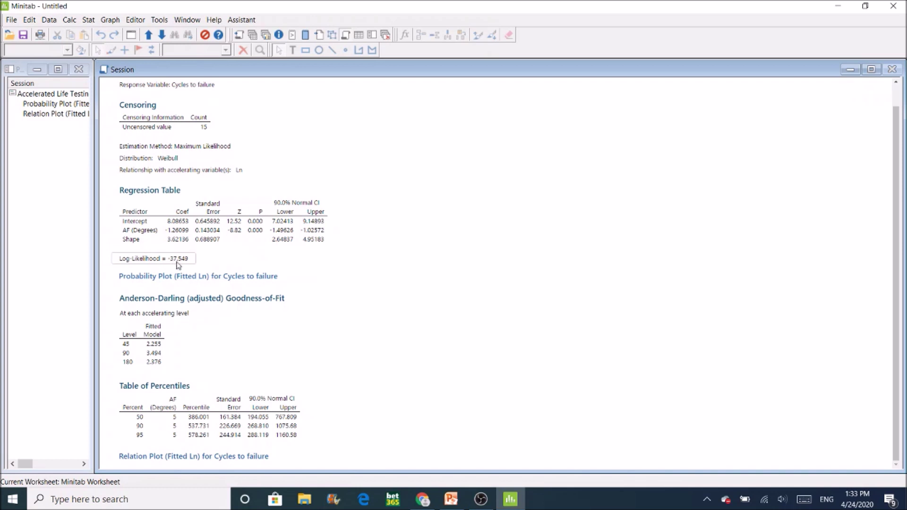
Step: Rerun the accelerated life test with Lognormal as the assumed distribution
left_click(131, 37)
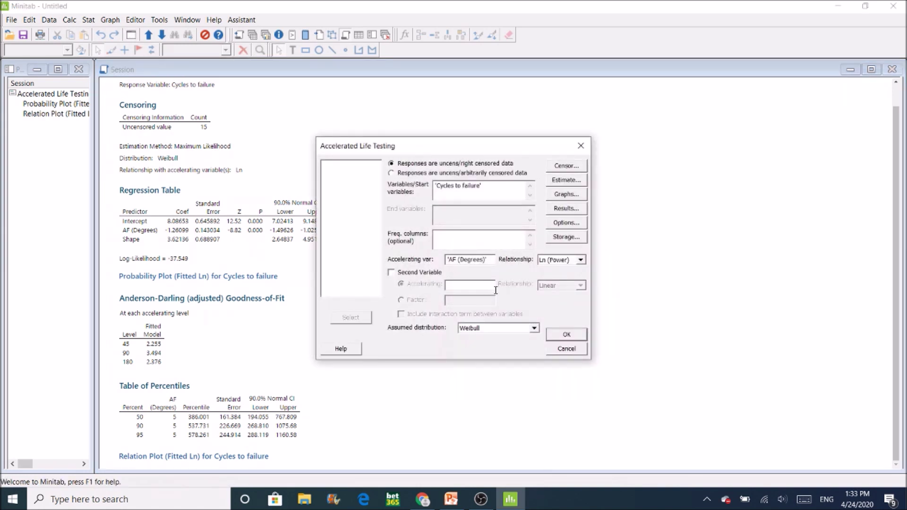
left_click(533, 329)
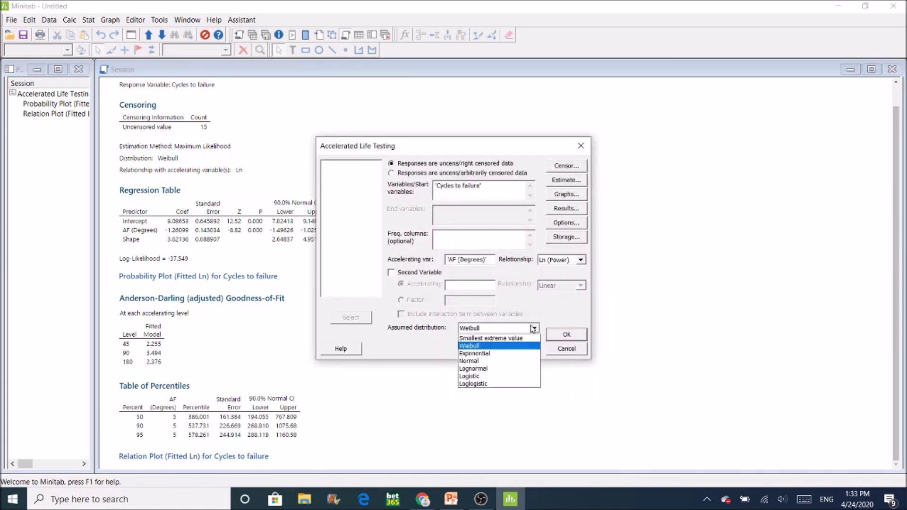
left_click(508, 370)
left_click(558, 336)
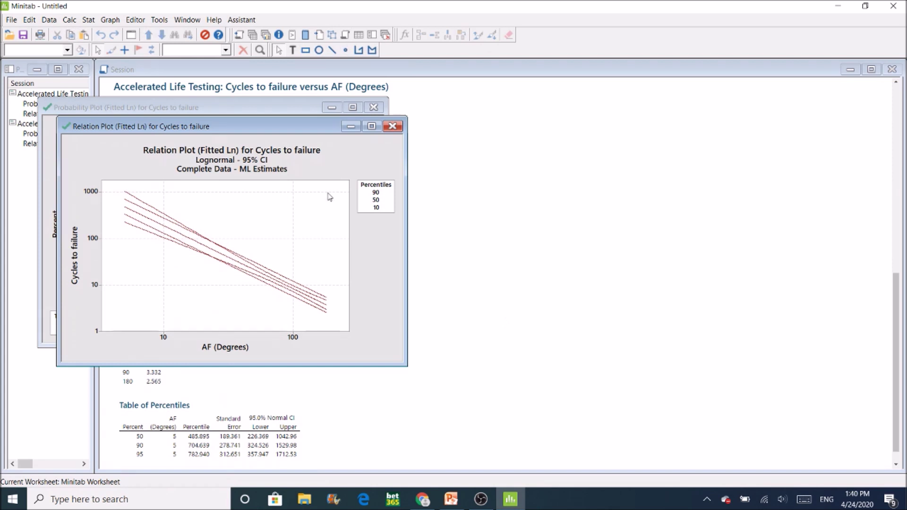
Step: Combine the Weibull and Lognormal probability plots for Cycles to failure side by side in one graph layout
left_click(265, 38)
left_click(64, 96)
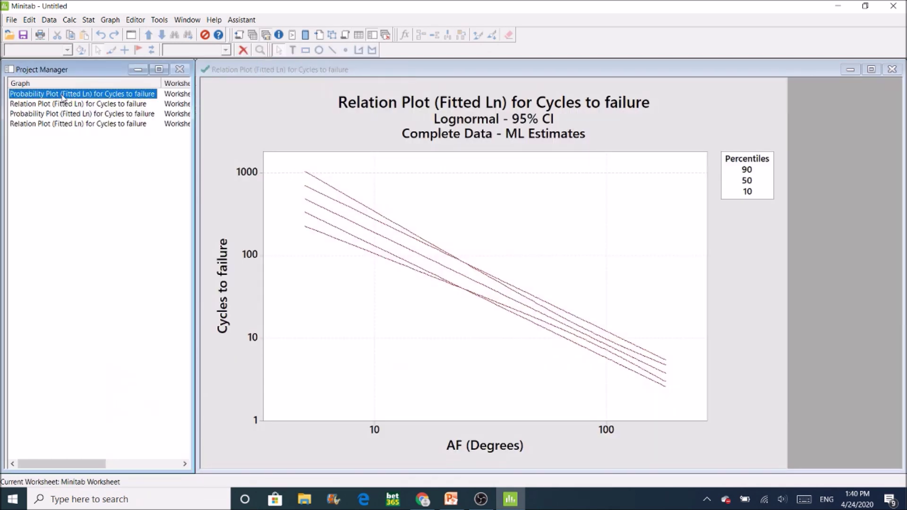
left_click(43, 114, "ctrl")
right_click(42, 116)
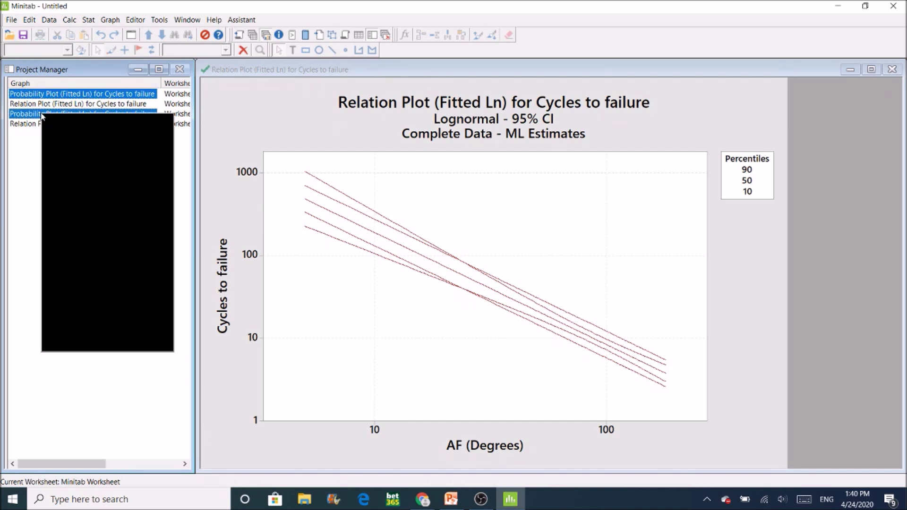
left_click(69, 185)
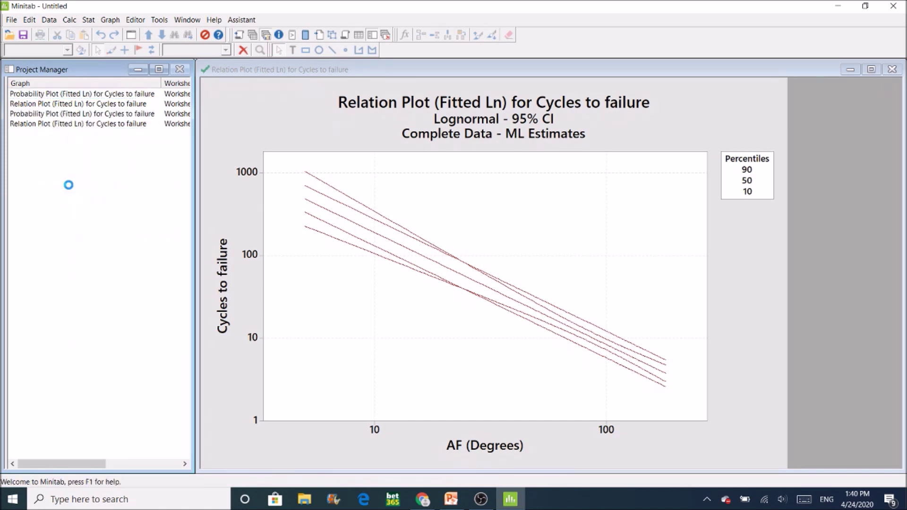
left_click(84, 213)
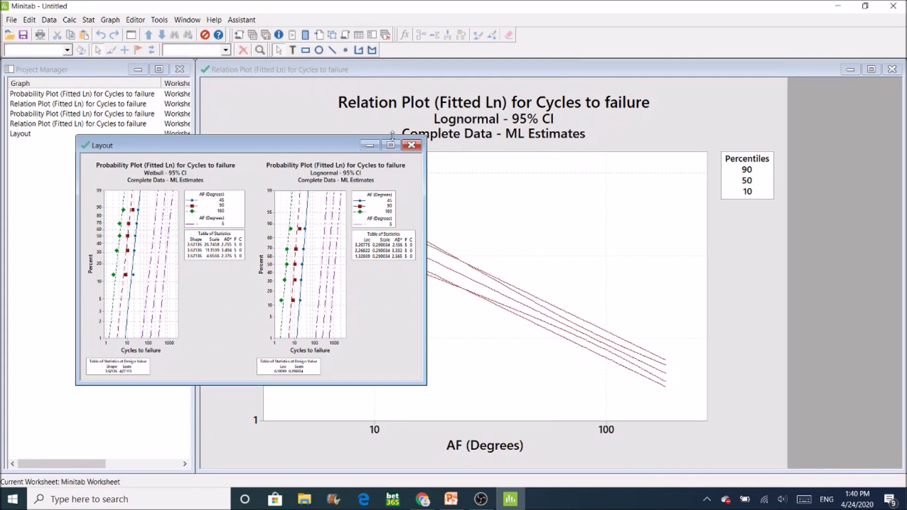
Step: Compare the Weibull and Lognormal fits in the enlarged plot layout and by their Log-Likelihood values in the session output
left_click(391, 145)
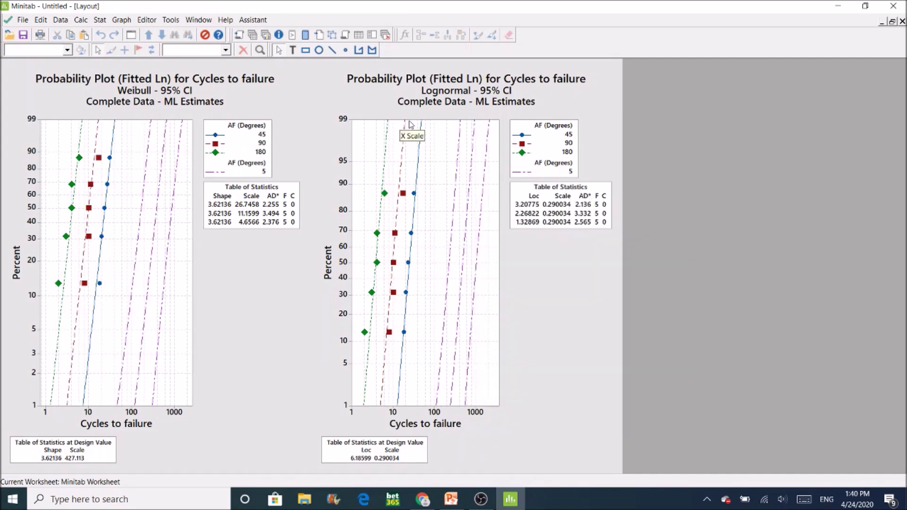
left_click(253, 36)
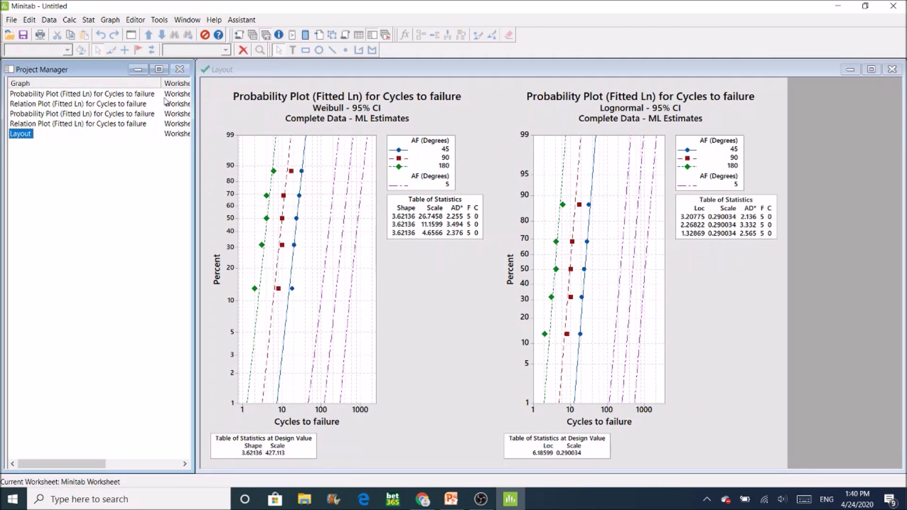
left_click(239, 34)
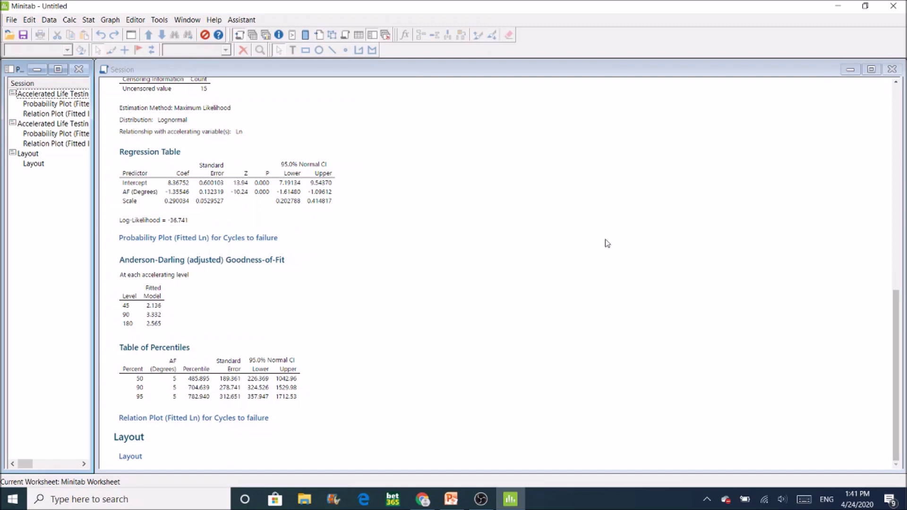
left_click_drag(898, 334, 903, 161)
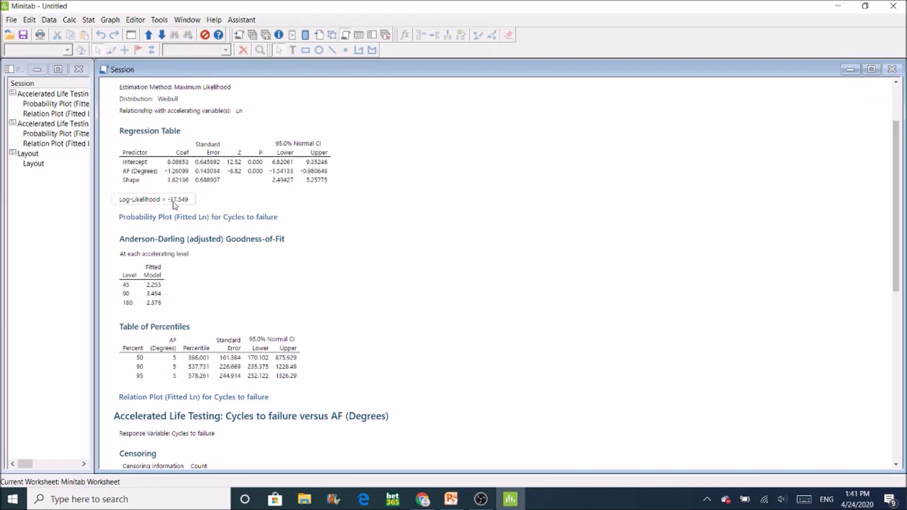
left_click_drag(902, 199, 903, 317)
left_click(179, 337)
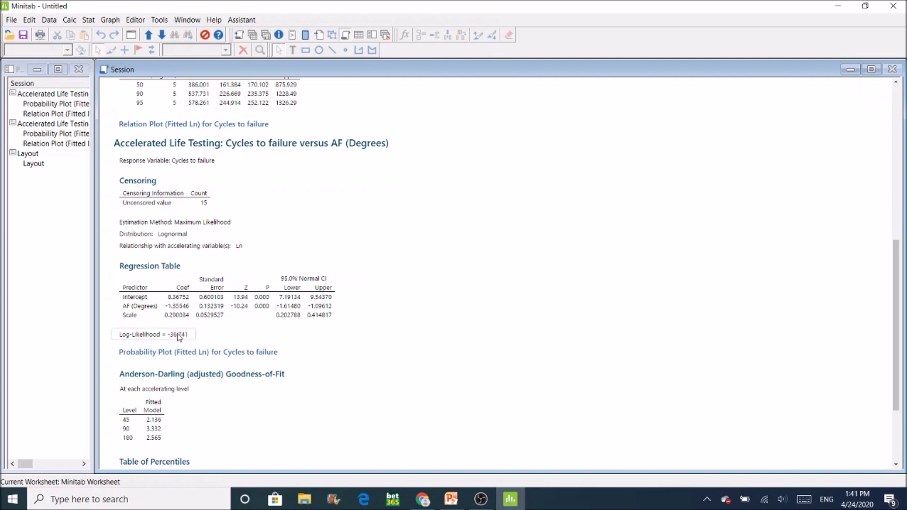
Step: Rerun the accelerated life test with the Arrhenius relationship for AF (Degrees), keeping Lognormal as the assumed distribution
left_click(131, 35)
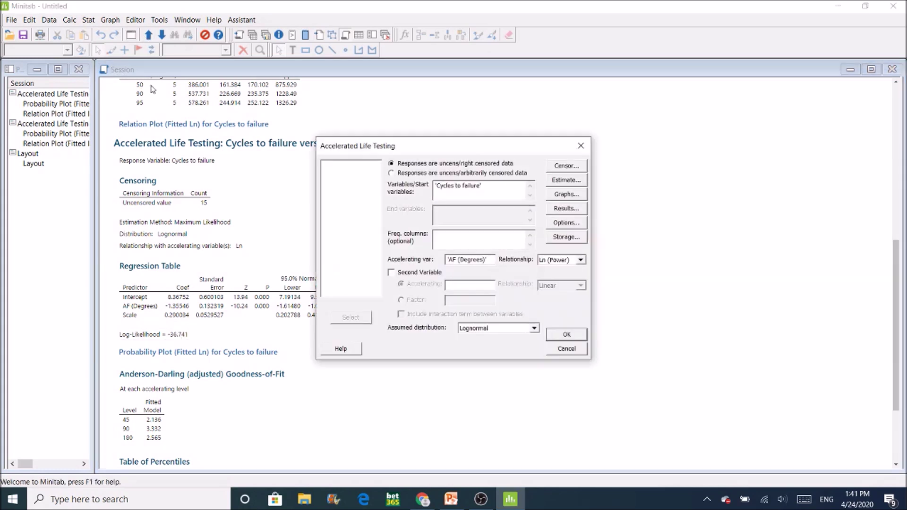
left_click(535, 329)
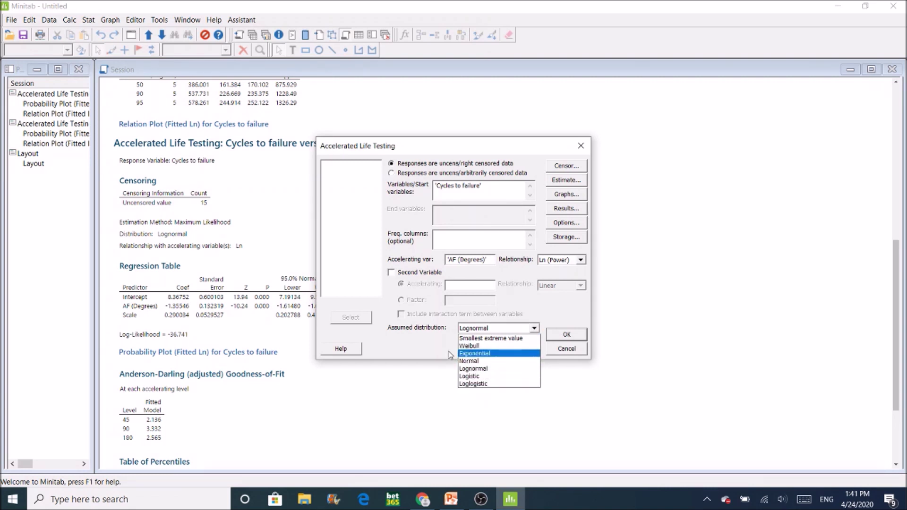
left_click(421, 343)
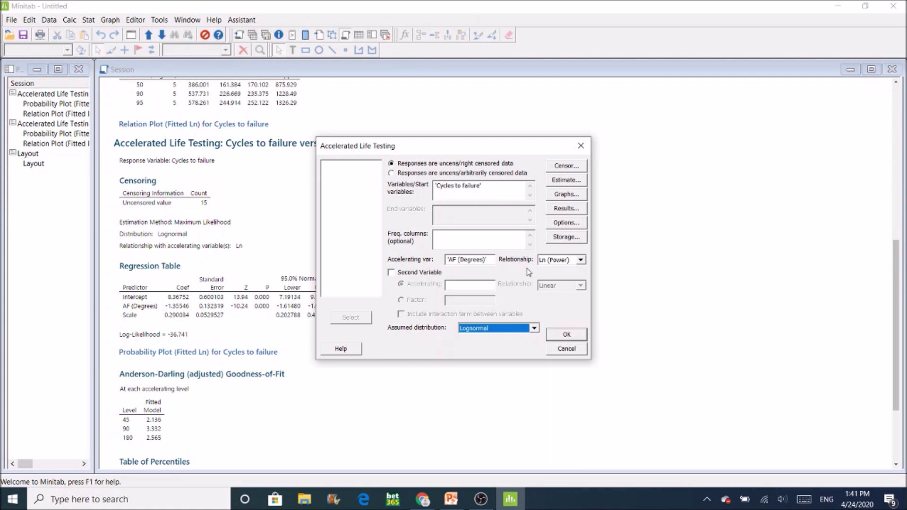
left_click(581, 261)
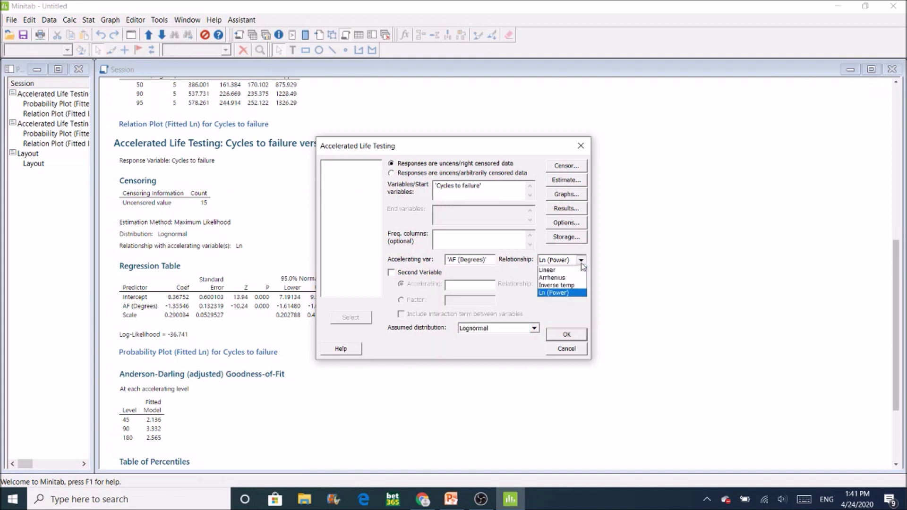
left_click(564, 282)
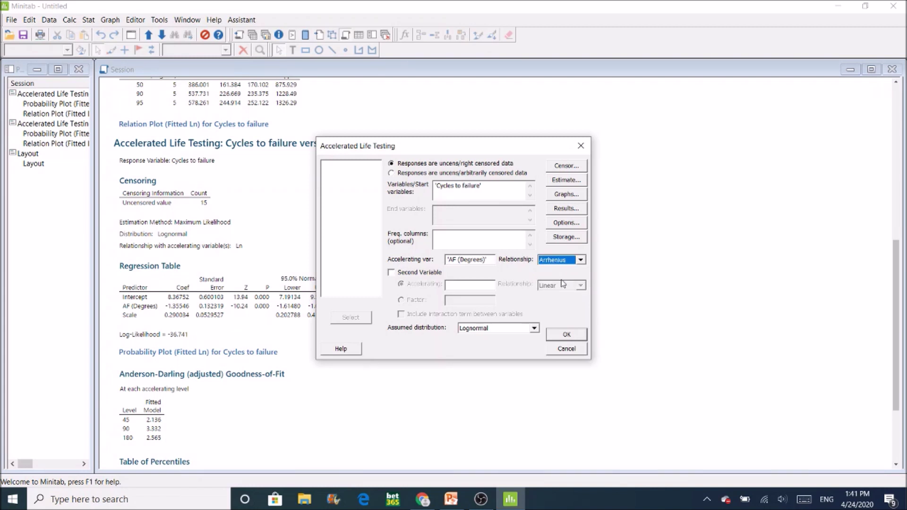
left_click(566, 335)
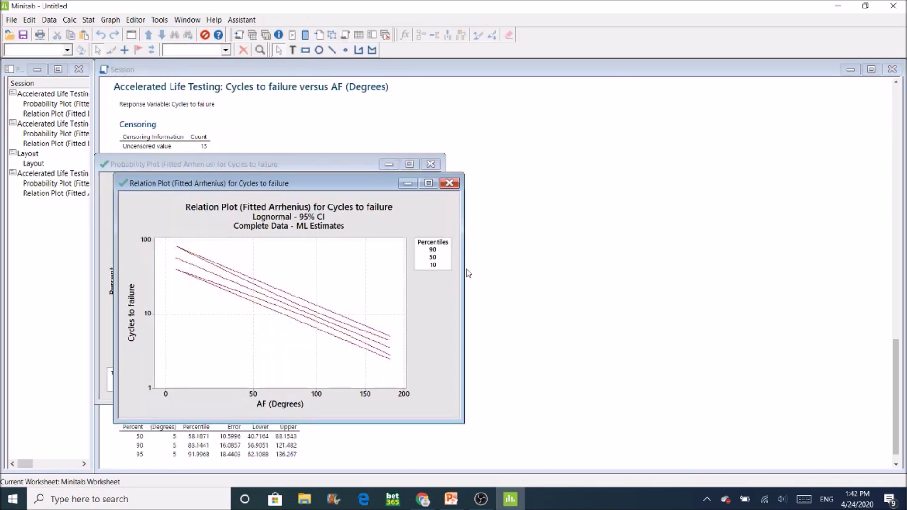
Step: Compare the Log-Likelihood of the Arrhenius model with that of the Lognormal Ln model and examine the Arrhenius table of percentiles
left_click(285, 116)
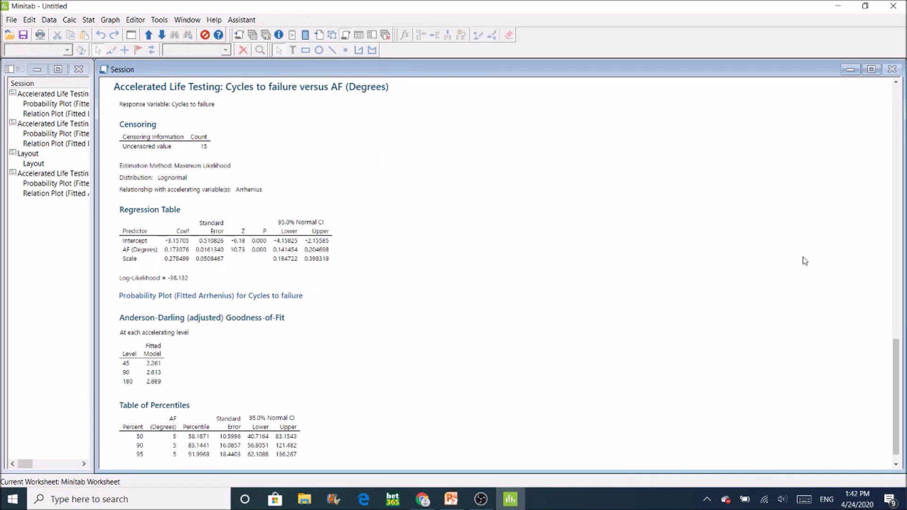
left_click_drag(898, 351, 897, 345)
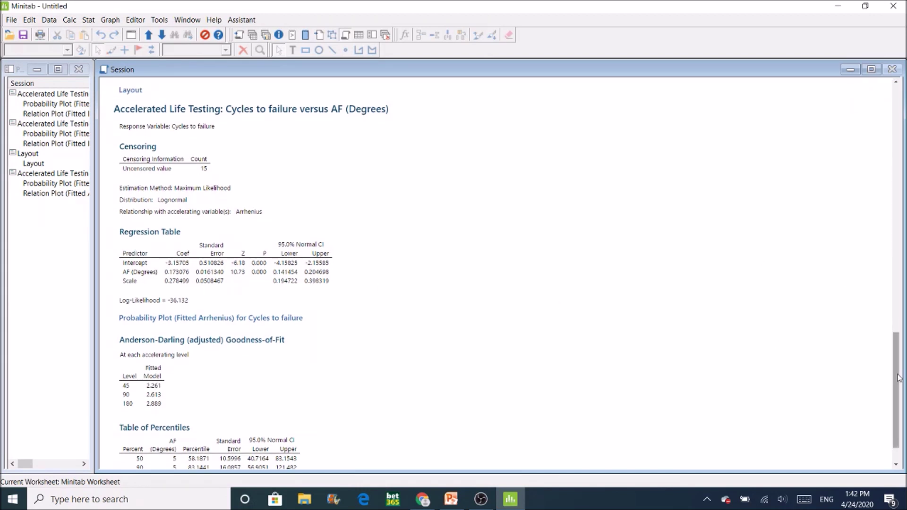
scroll(899, 378, "down", 1)
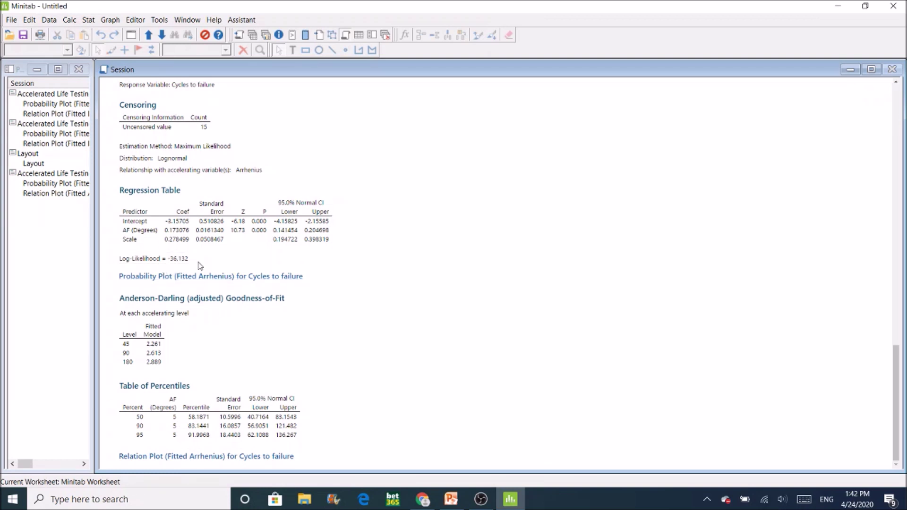
left_click_drag(900, 366, 900, 202)
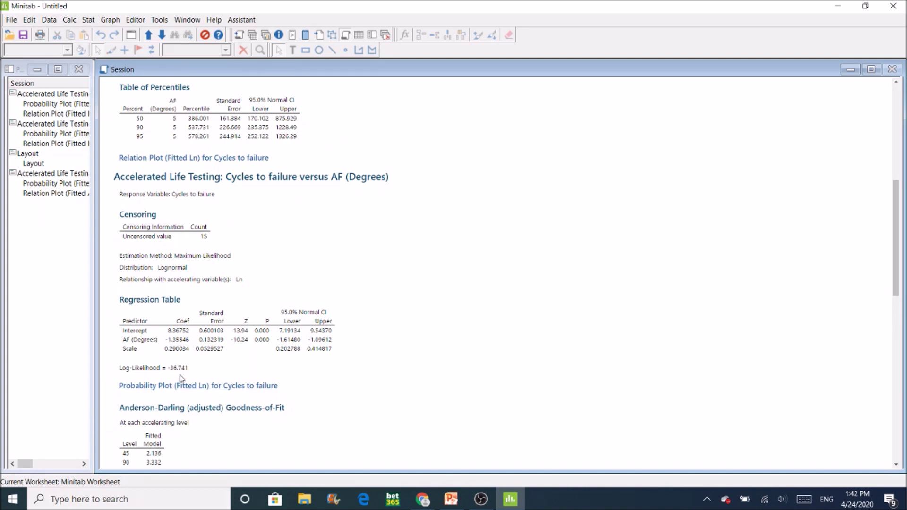
left_click_drag(900, 290, 899, 431)
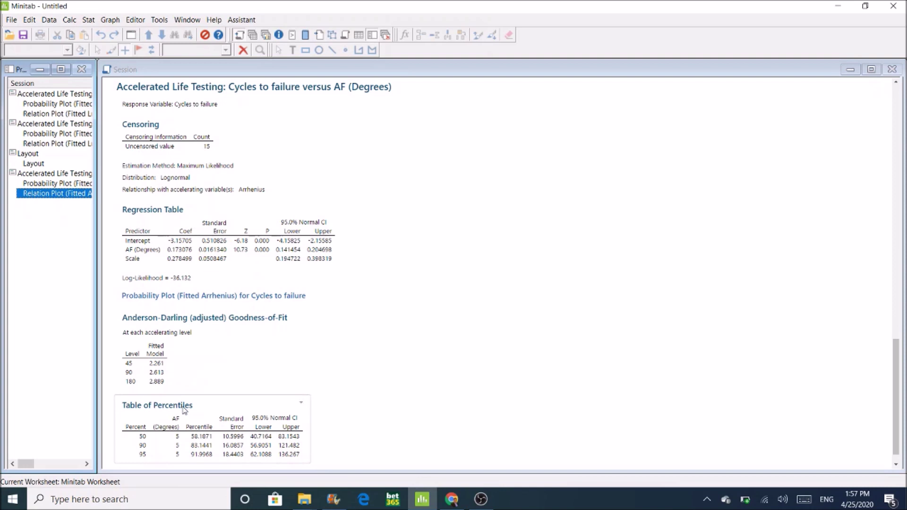
Step: Bring up the fitted Arrhenius relation plot for Cycles to failure and turn on crosshairs for reading coordinates
double_click(65, 194)
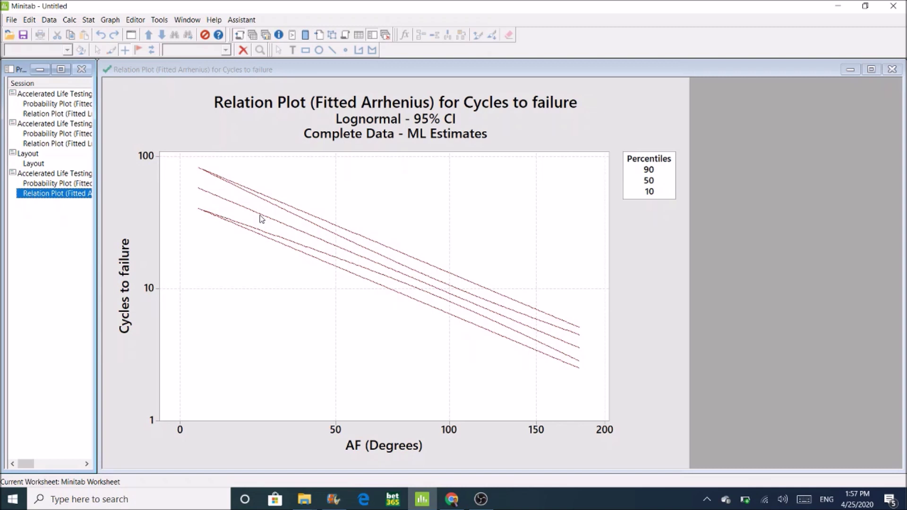
left_click(182, 148)
left_click(124, 51)
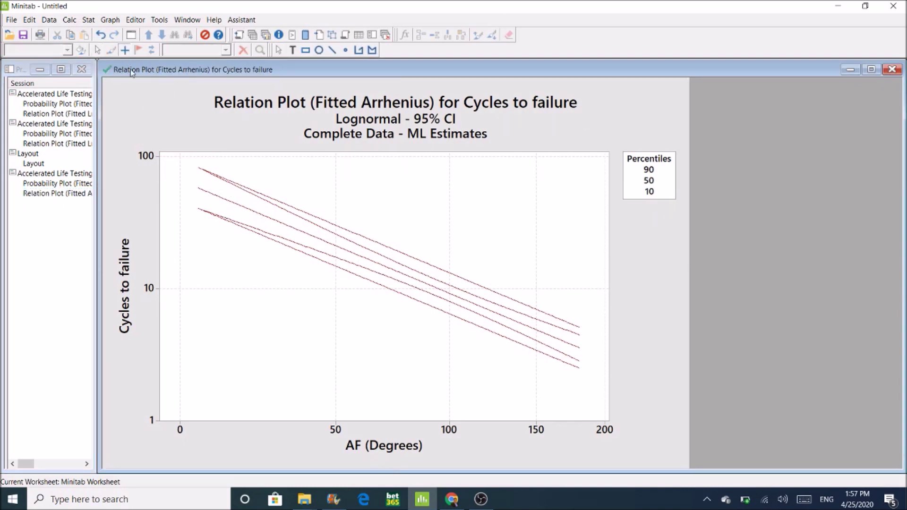